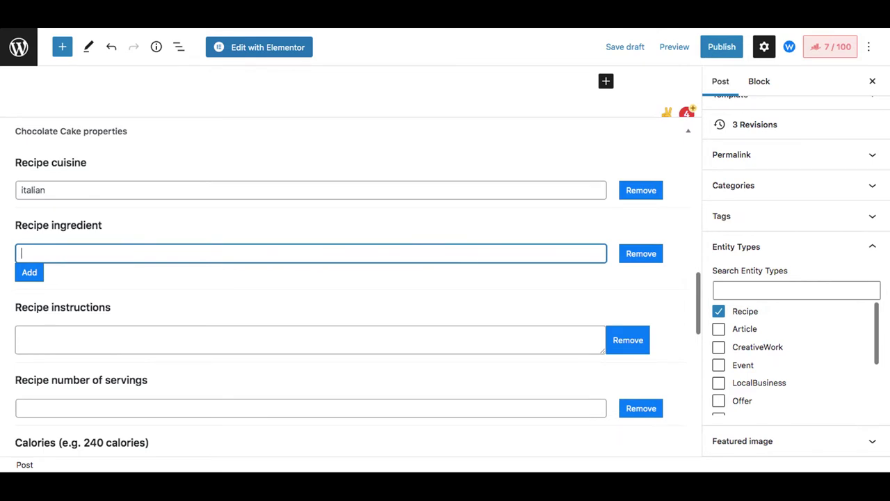
Step: Enter "1 3/4 cups all-purpose flour" as the first recipe ingredient
text(1 3/4 cuops)
key(BackSpace)
key(BackSpace)
key(BackSpace)
key(BackSpace)
key(BackSpace)
text(ups all-purpose )
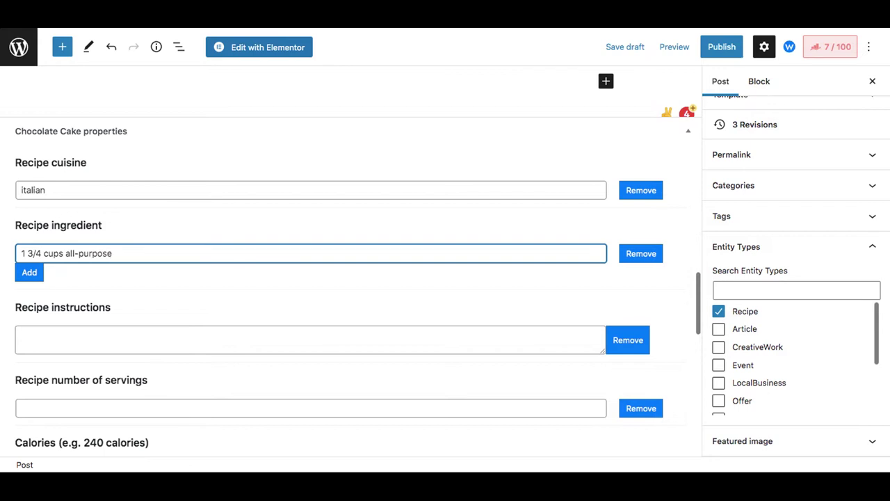
text(flour)
Step: Add "3/4 cups cocoa powder" and "1 1/2 teaspoon baking powder" as further recipe ingredients
click(34, 274)
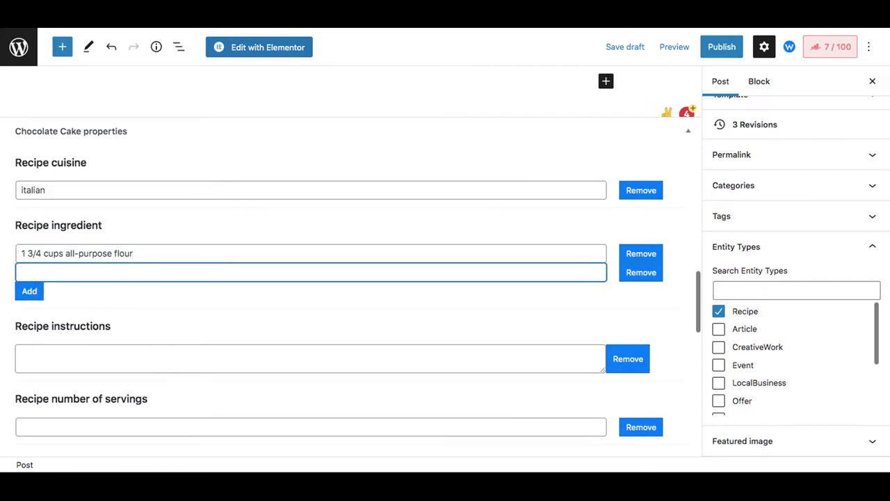
text(3/4 cups cocoa powder)
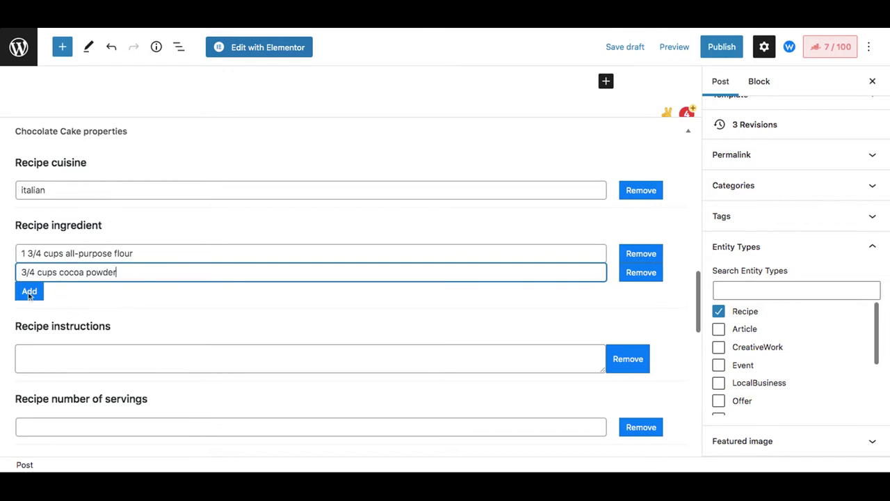
click(29, 292)
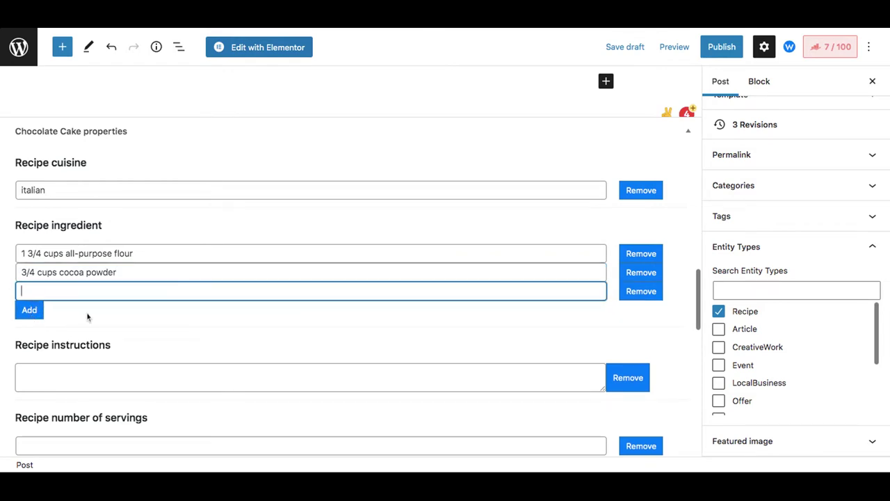
text(1 1/2 )
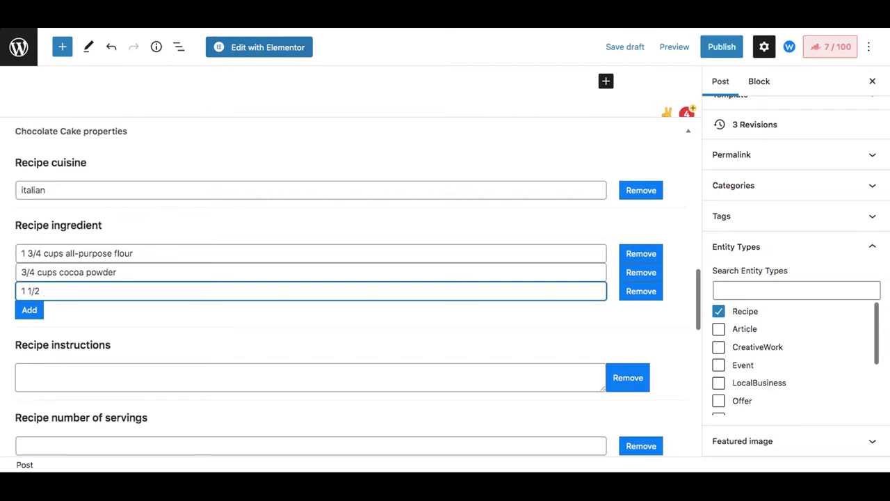
text(teaspo)
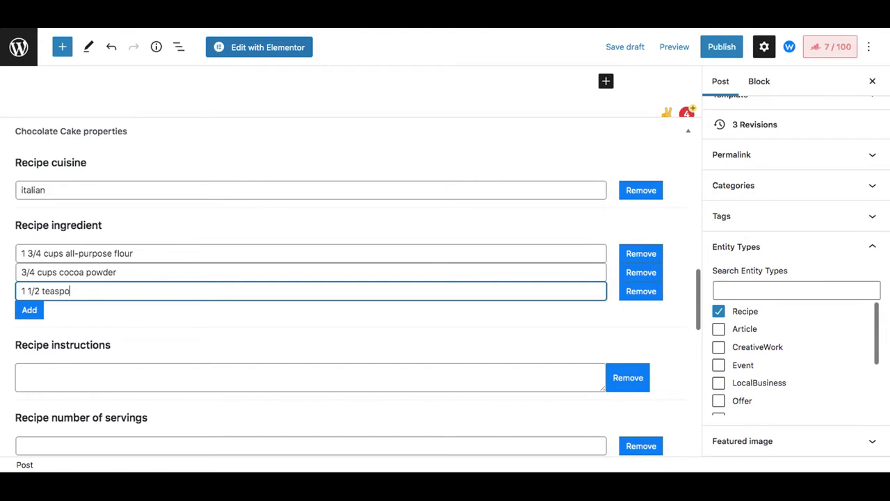
text(on baking powder)
Step: Add "1 1/2 teaspoon baking soda" and "1 teaspoon salt" to the recipe ingredients
click(29, 311)
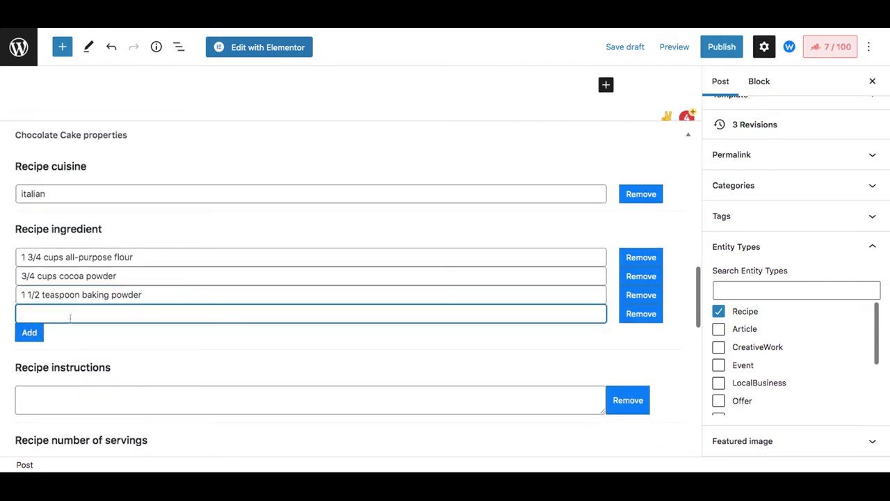
text(1 1)
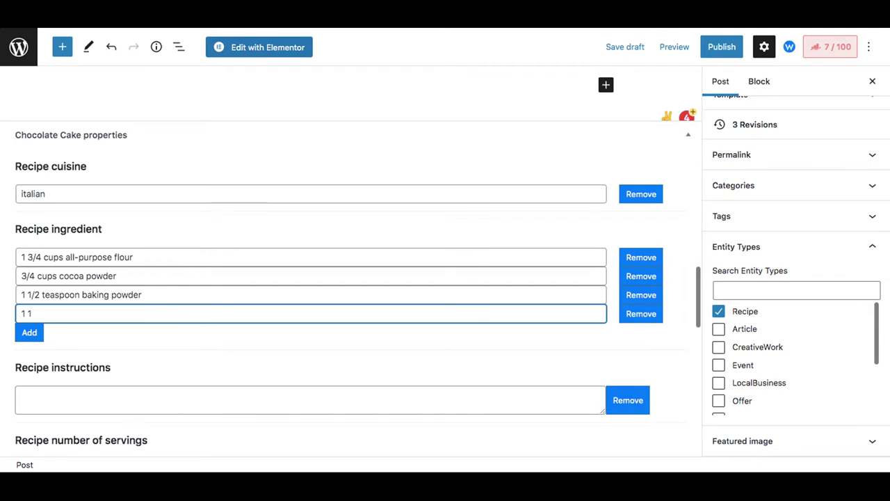
text(/2 teaspoon baking )
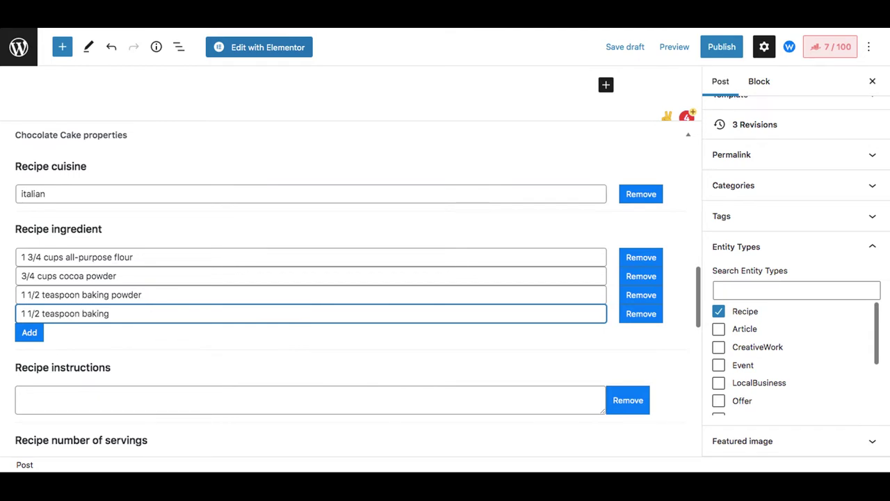
text(soda)
click(30, 332)
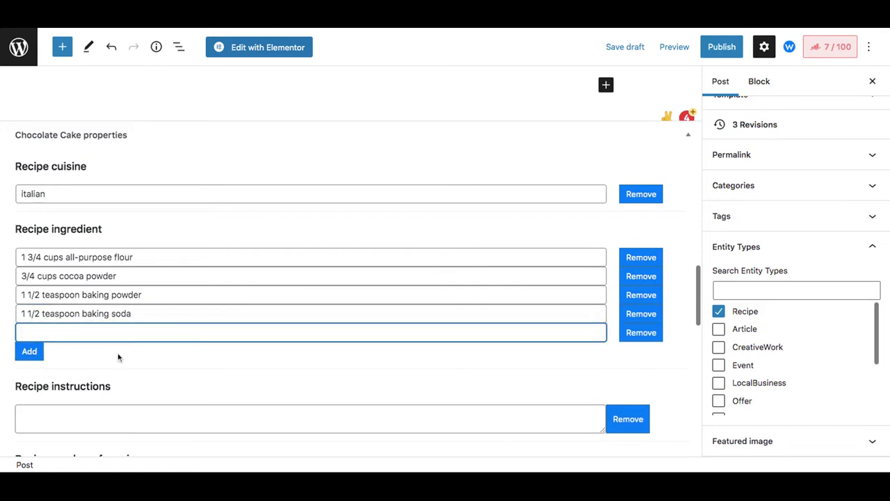
text(1 teaspoon salt)
Step: Add "2 cups white granulated sugar" and "2 large eggs" to the recipe ingredients
click(32, 351)
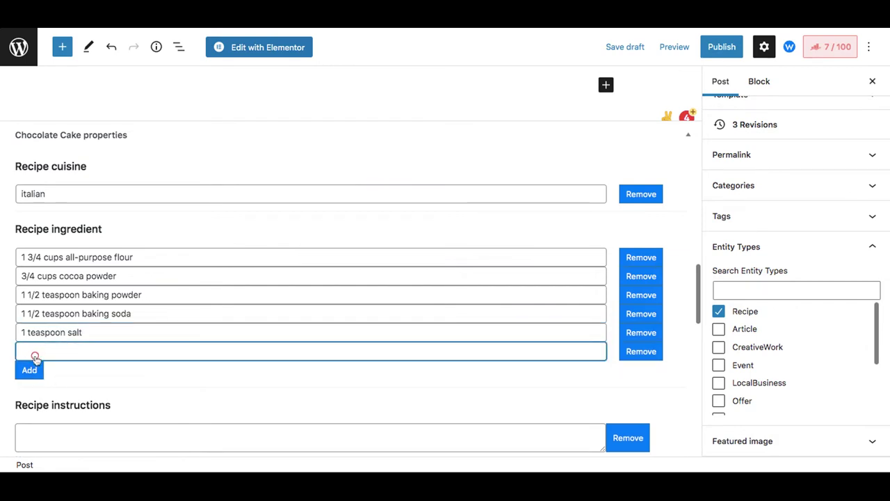
text(2 cups white granulated sugar)
click(29, 369)
text(2 large )
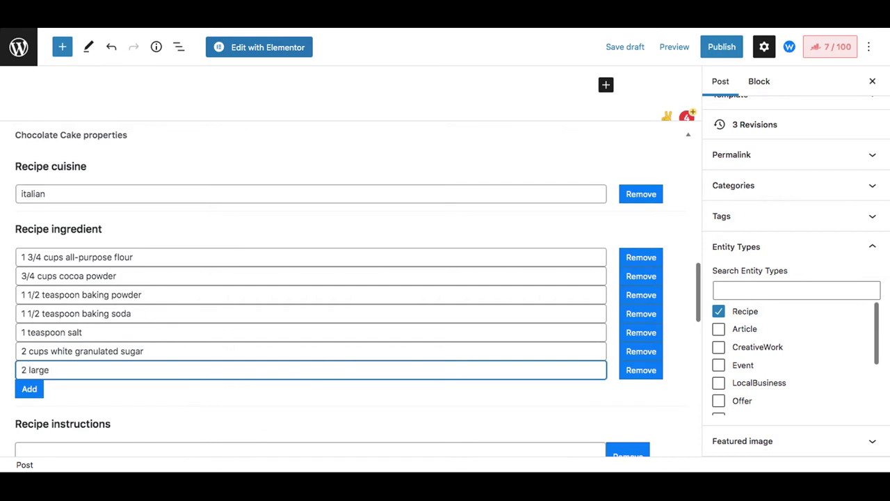
text(eggs)
Step: Add "1 cup milk" and "1/2 cup vegetable oil" to the recipe ingredients
click(29, 388)
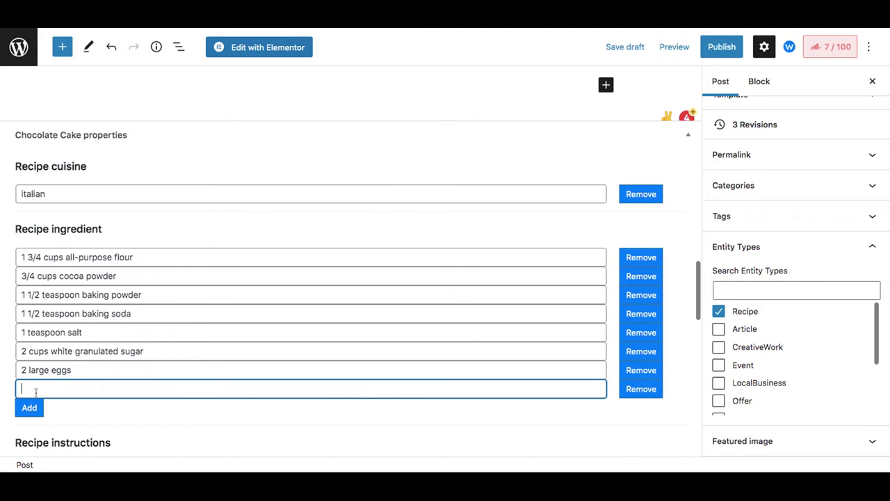
text(1 cup milk)
click(29, 407)
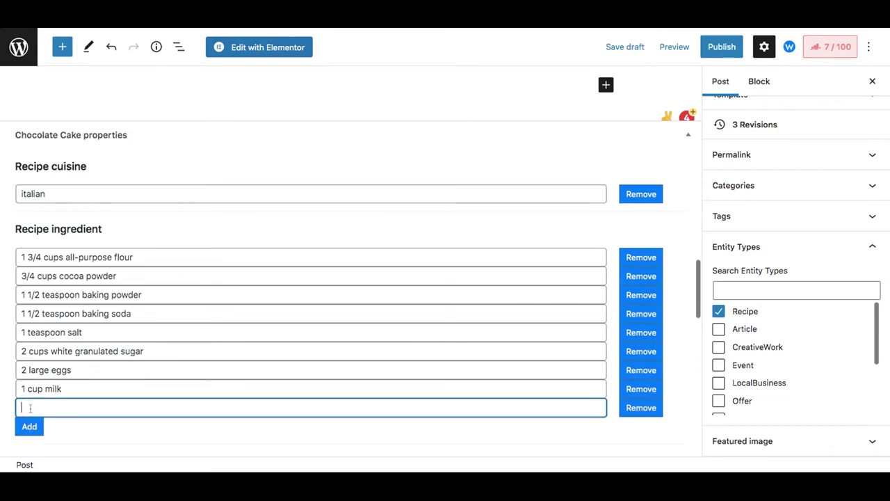
text(1/2 cup vegeta)
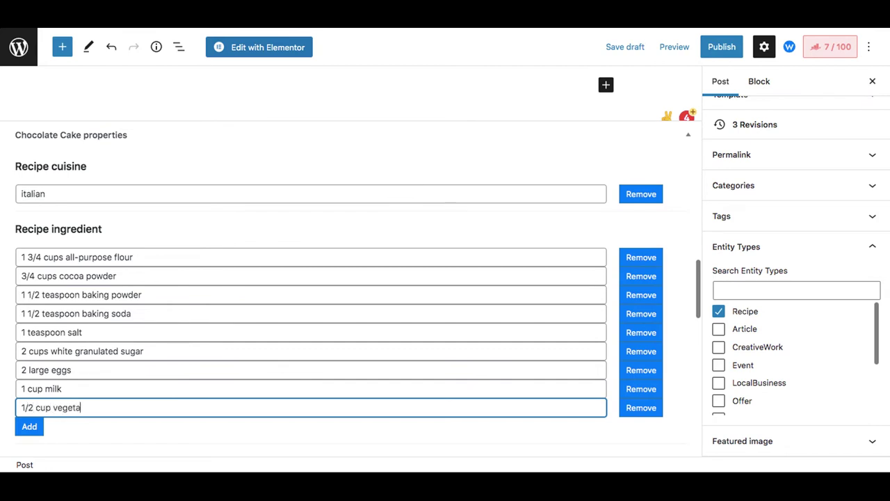
text(ble oil)
Step: Add "2 teaspoons pure vanilla extract" and "1 cup boiling water" to the recipe ingredients
click(30, 426)
scroll(116, 411, down, 2)
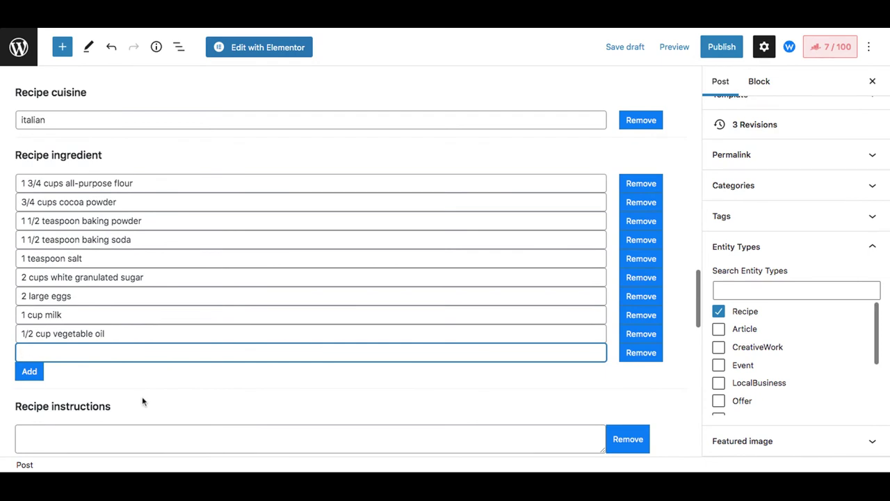
text(2 teaspoon s pure va)
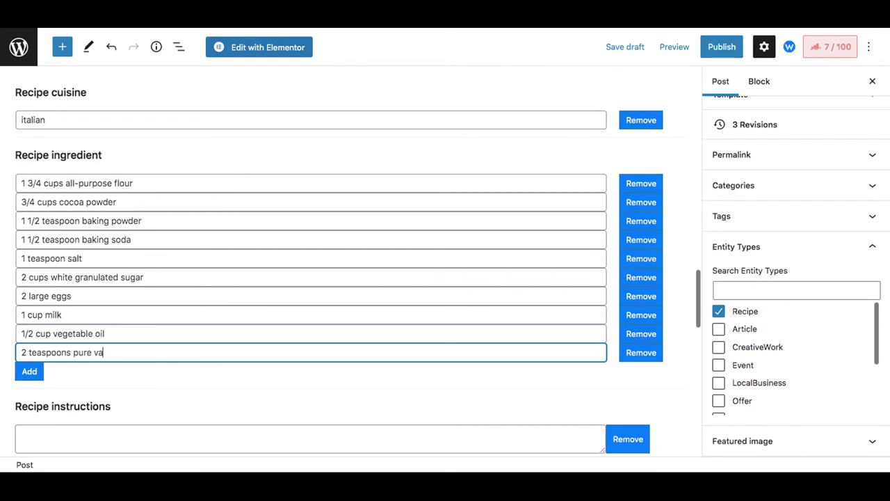
text(nilla extract)
click(39, 374)
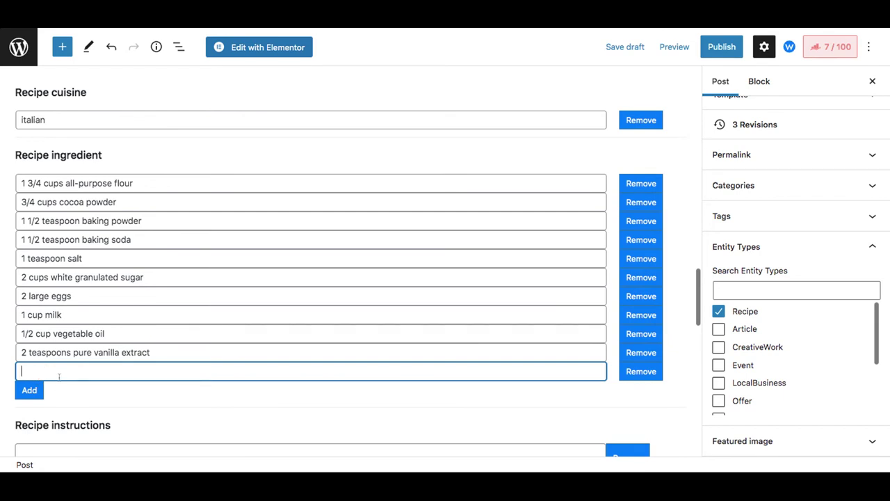
text(1 cup boiling water)
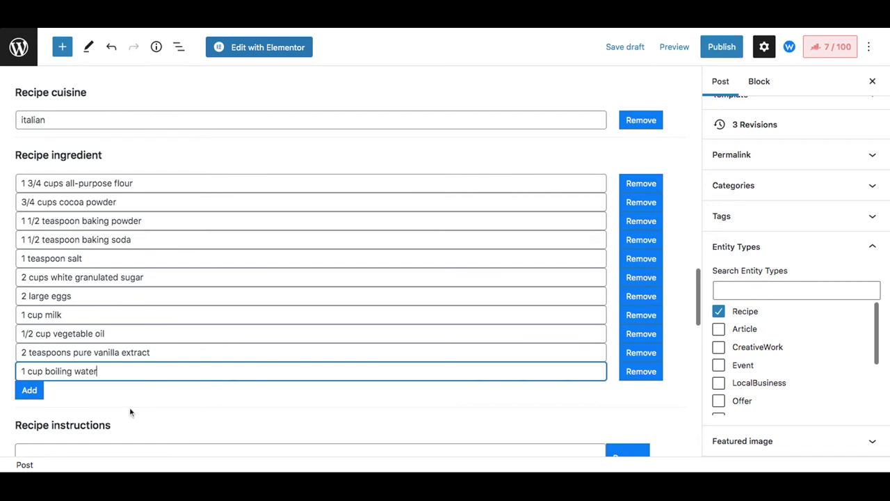
Step: Fill the recipe instructions with the preparation steps, ending with "Let cool for 10 minutes, then turn out onto wire racks to cool completely before frosting."
scroll(132, 410, down, 3)
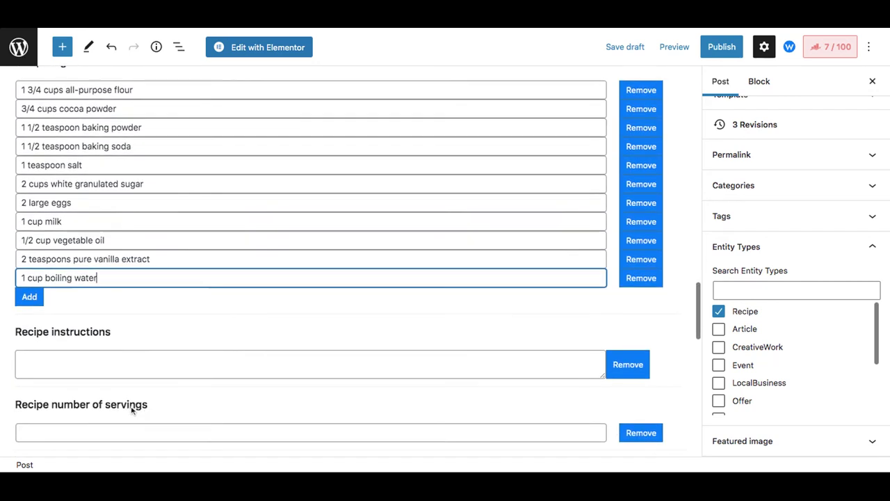
click(62, 338)
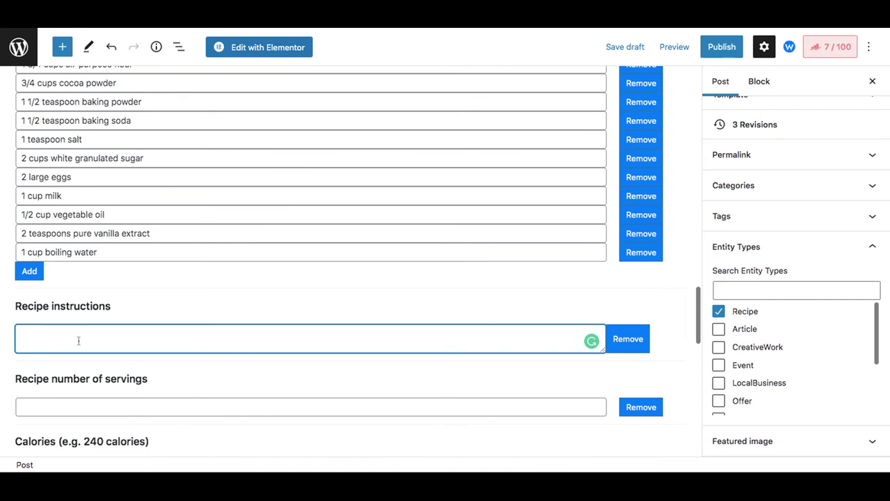
click(689, 28)
scroll(339, 264, down, 1)
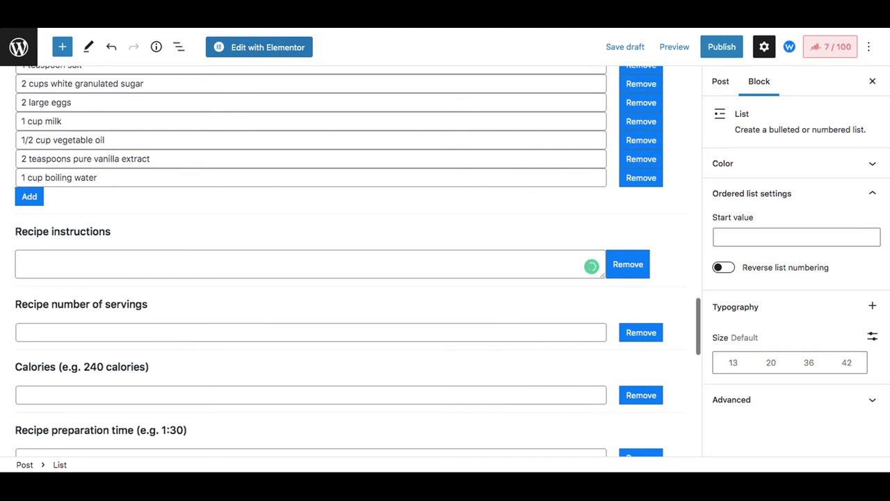
click(20, 259)
text(Pour batter into cake pans and bake for 30-35 minutes or until a wooden skewer inserted into the center comes out clean. Let cool for 10 minutes, then turn out onto wire racks to cool completely before frosting.)
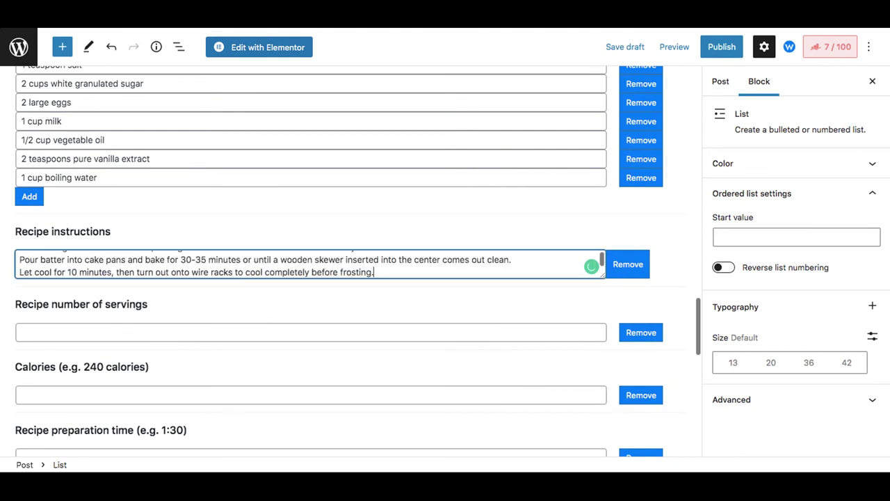
Step: Set the recipe's number of servings to 12 and its calories to 351 kcal
click(63, 331)
text(12)
scroll(62, 331, down, 1)
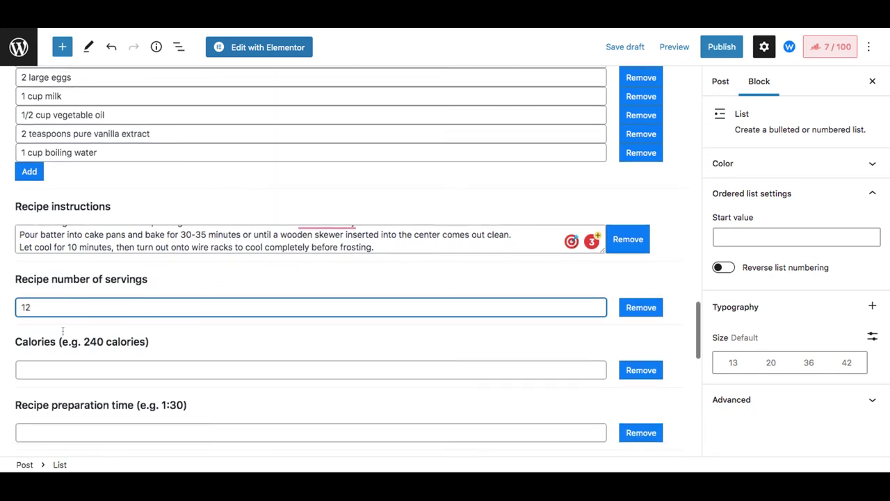
scroll(62, 331, down, 3)
click(59, 301)
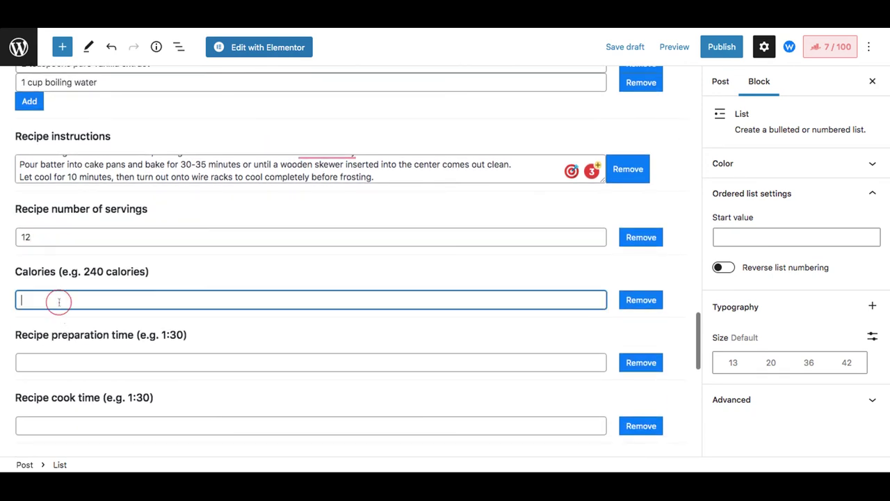
click(751, 29)
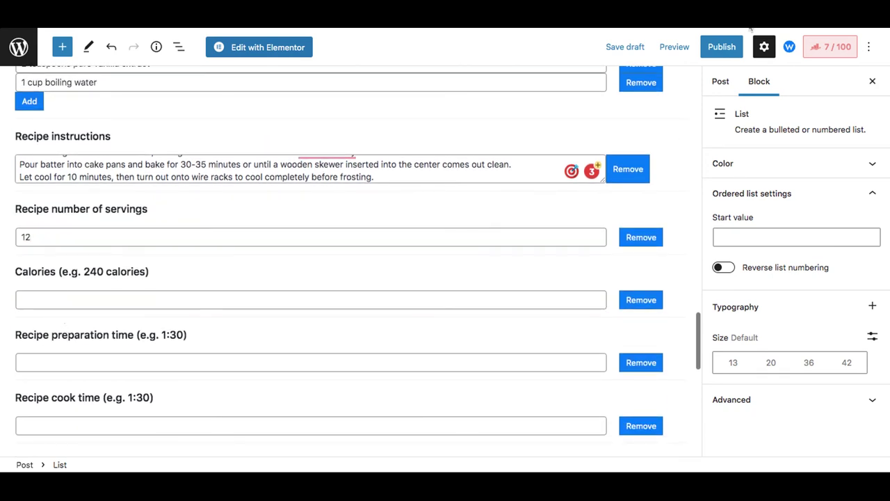
scroll(348, 265, down, 2)
click(311, 223)
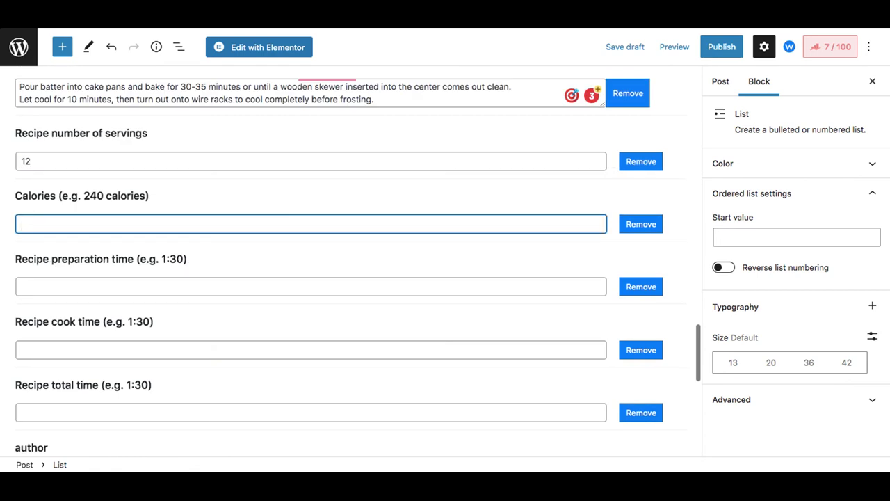
text(351 kcal)
Step: Set the recipe's preparation time to 0:15, cook time to 0:30 and total time to 0:45
click(120, 290)
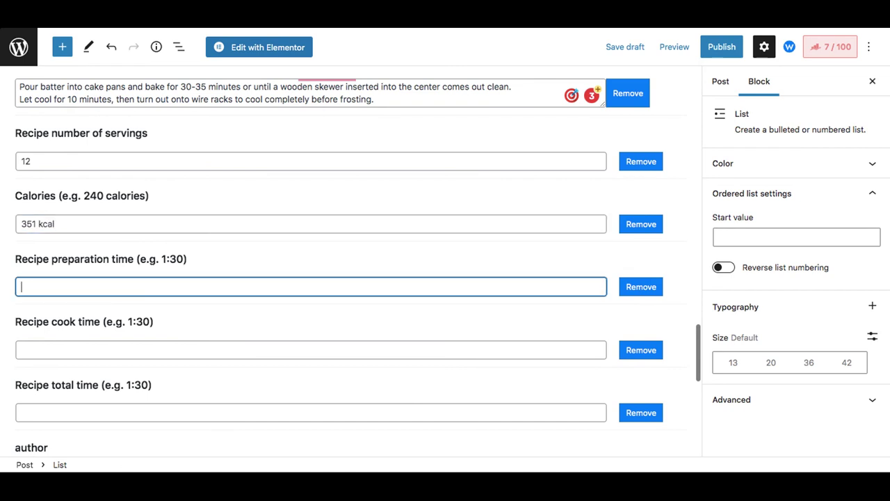
text(0:15)
click(106, 354)
text(0)
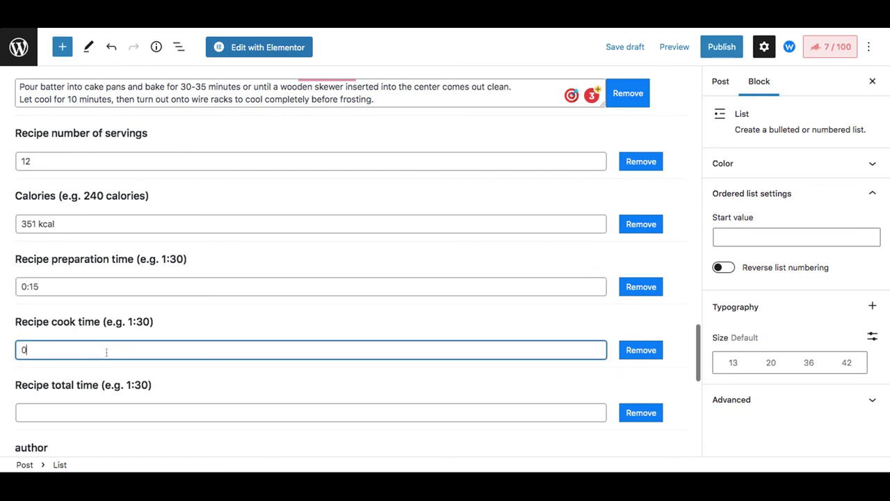
text(:30)
click(101, 415)
text(0:45)
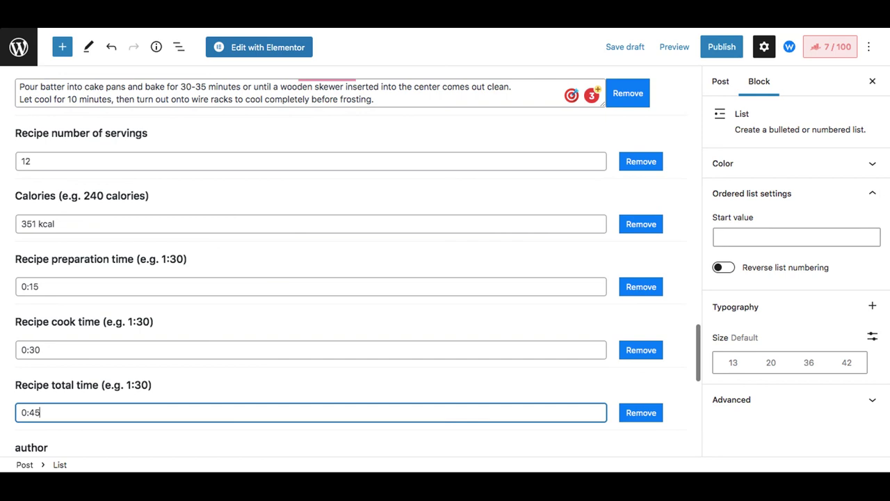
Step: Enter the author's first name in the recipe's author property
scroll(97, 397, down, 2)
click(96, 397)
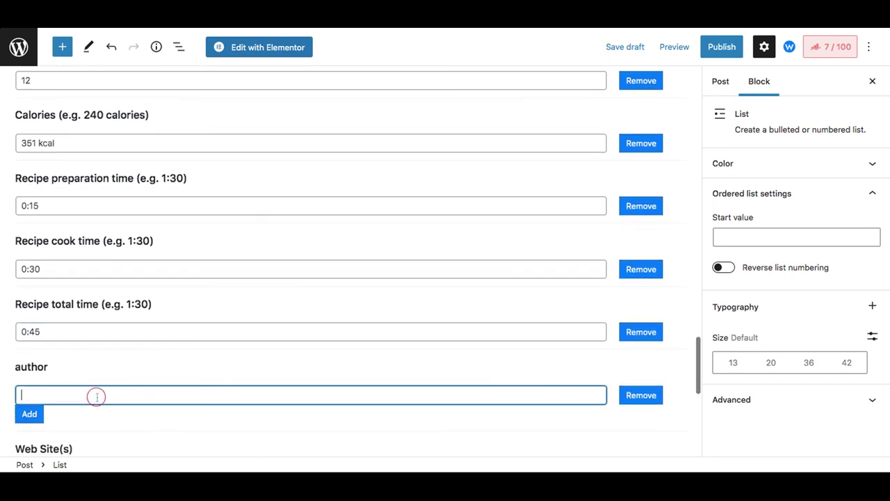
text(Valentina)
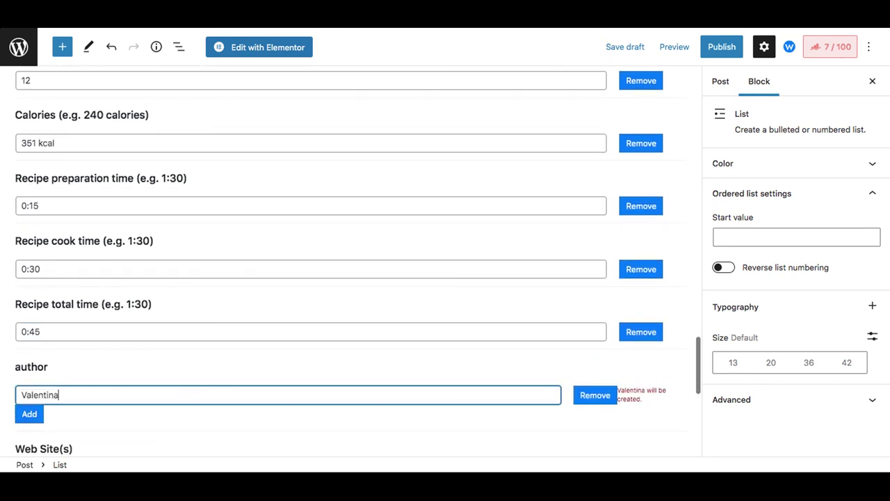
scroll(340, 261, down, 1)
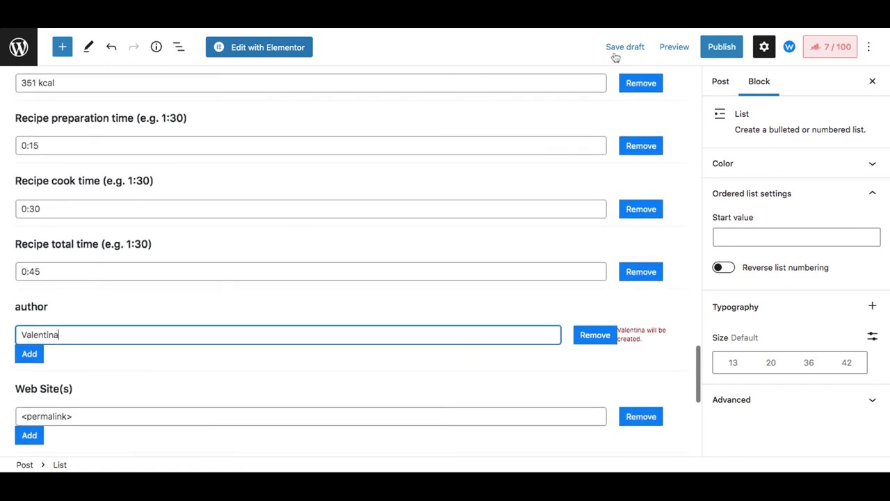
click(662, 28)
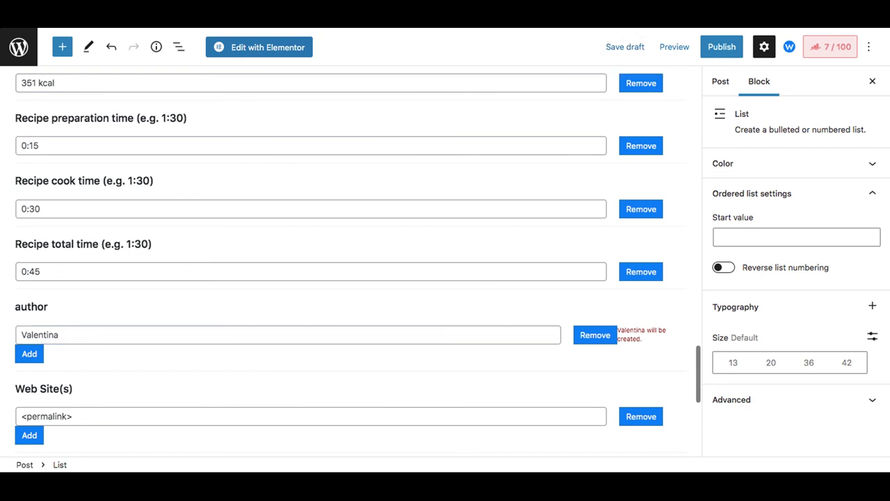